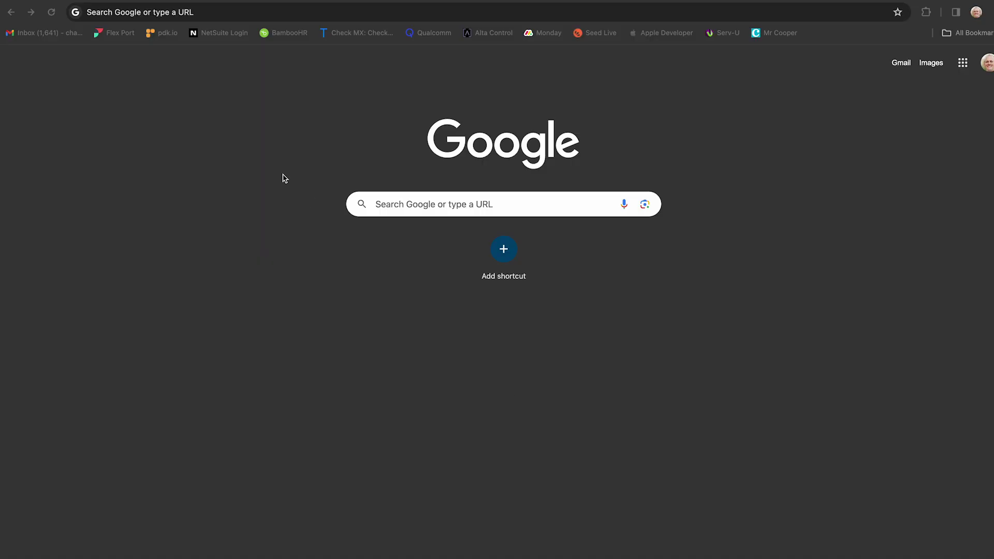
Load the Alta Labs dashboard at manage.alta.inc for the Lab site.
left_click(244, 10)
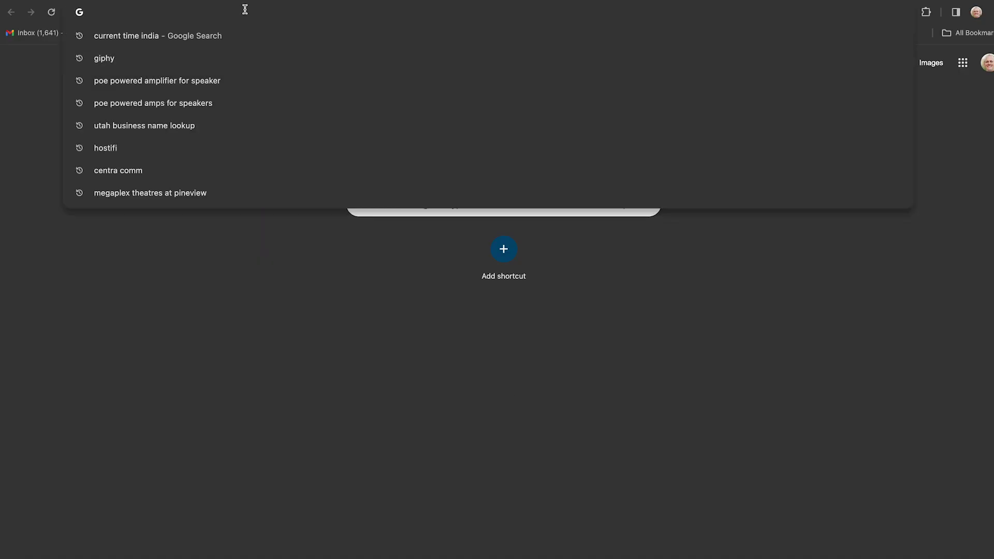
type("manage")
key("Return")
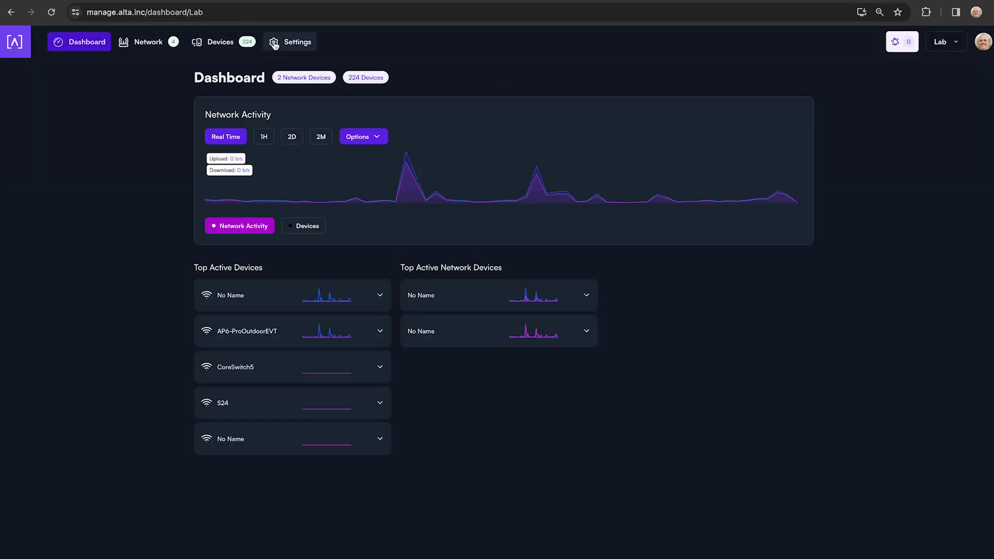
Start a new WiFi network from Settings and expand its Advanced settings.
left_click(303, 46)
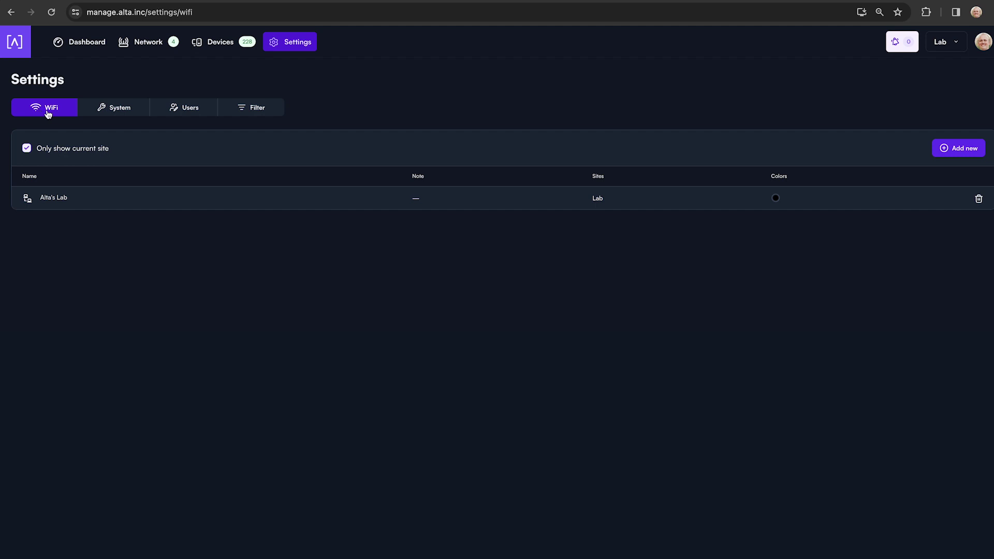
left_click(961, 150)
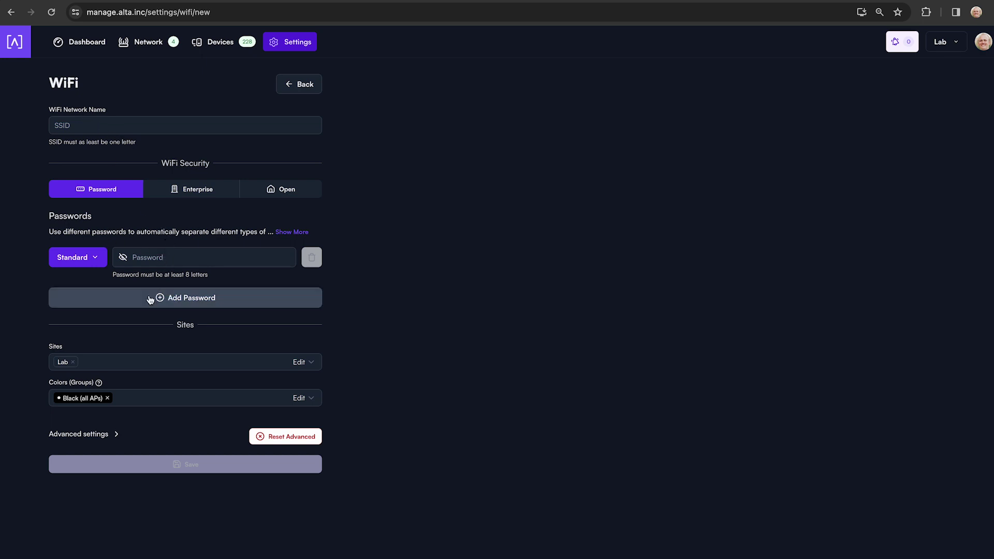
left_click(94, 437)
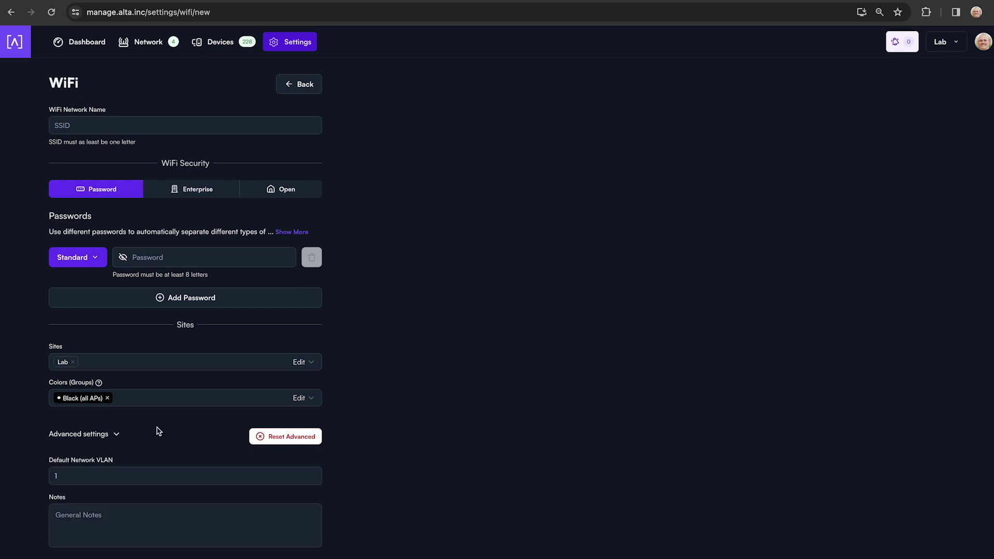
Scroll through default VLAN, notes, bands and feature switches, then back to WiFi security.
scroll(155, 432, "down", 2)
scroll(159, 431, "down", 3)
scroll(158, 432, "down", 3)
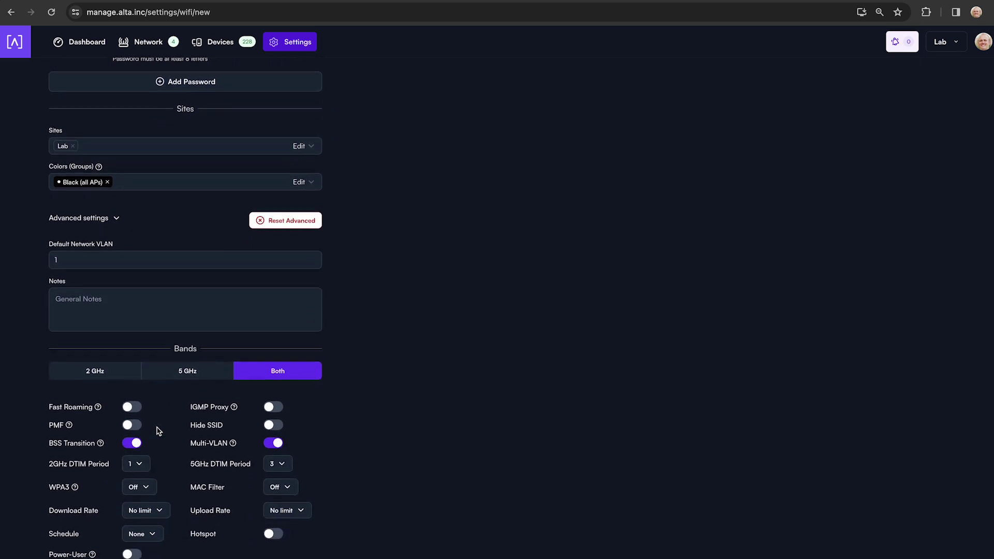
scroll(158, 432, "down", 1)
scroll(158, 432, "down", 1)
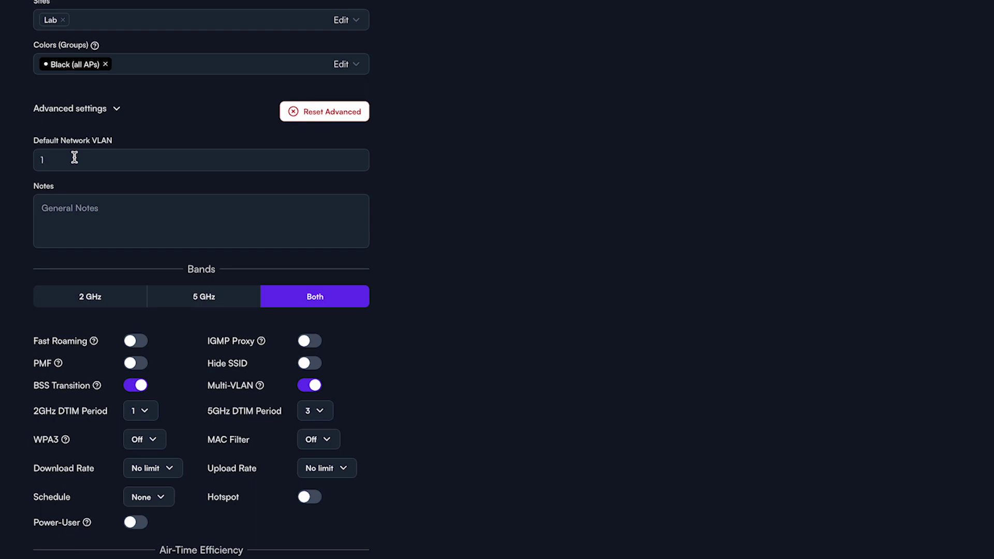
scroll(75, 157, "up", 3)
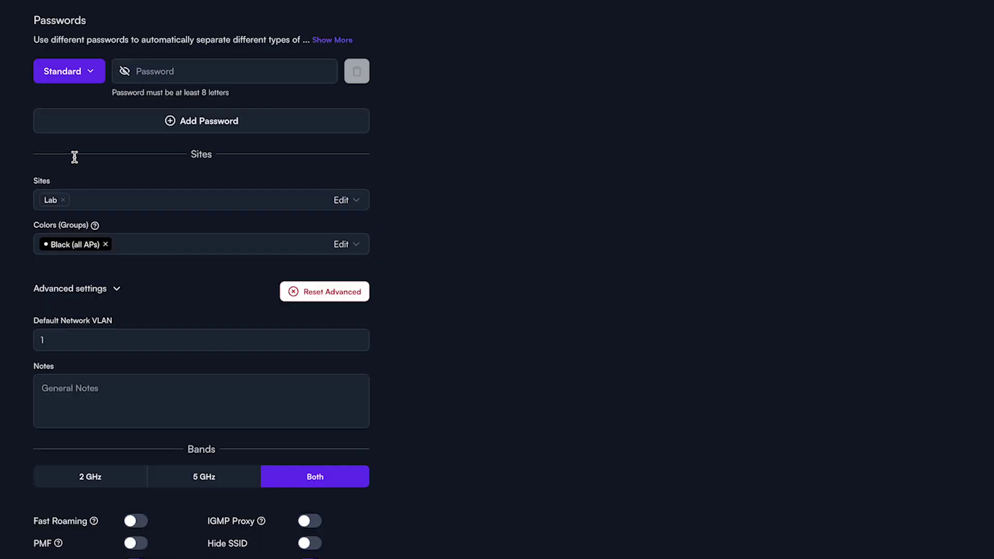
scroll(73, 155, "up", 3)
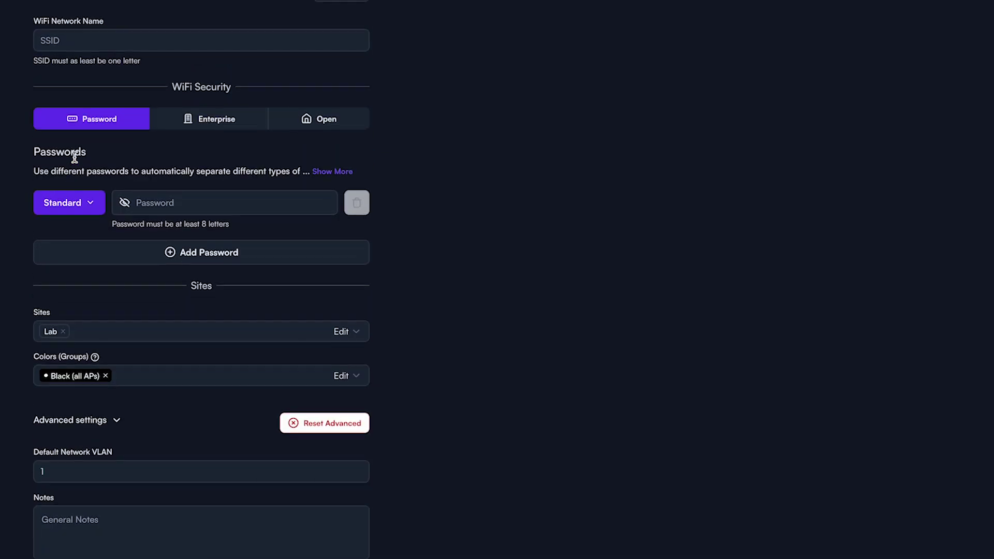
left_click(90, 206)
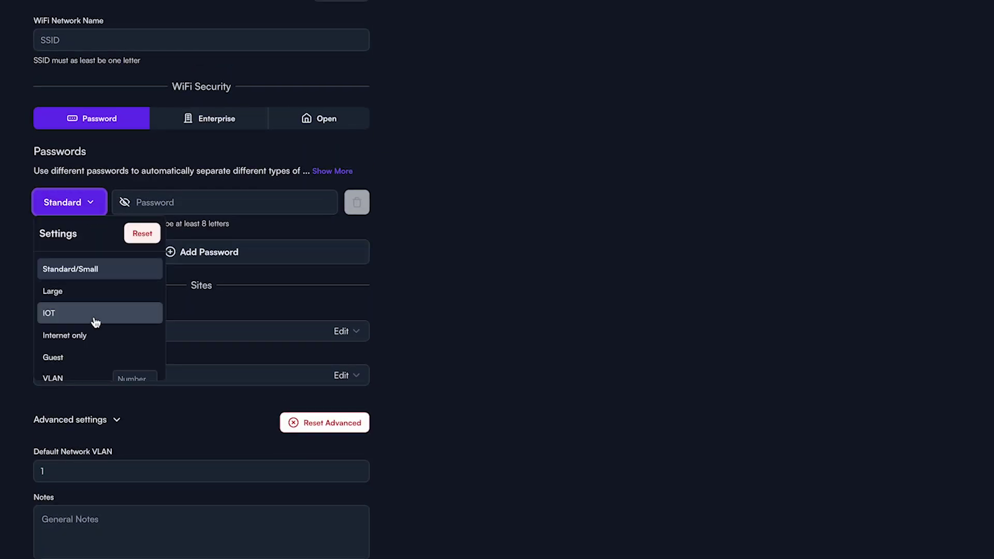
scroll(116, 349, "down", 1)
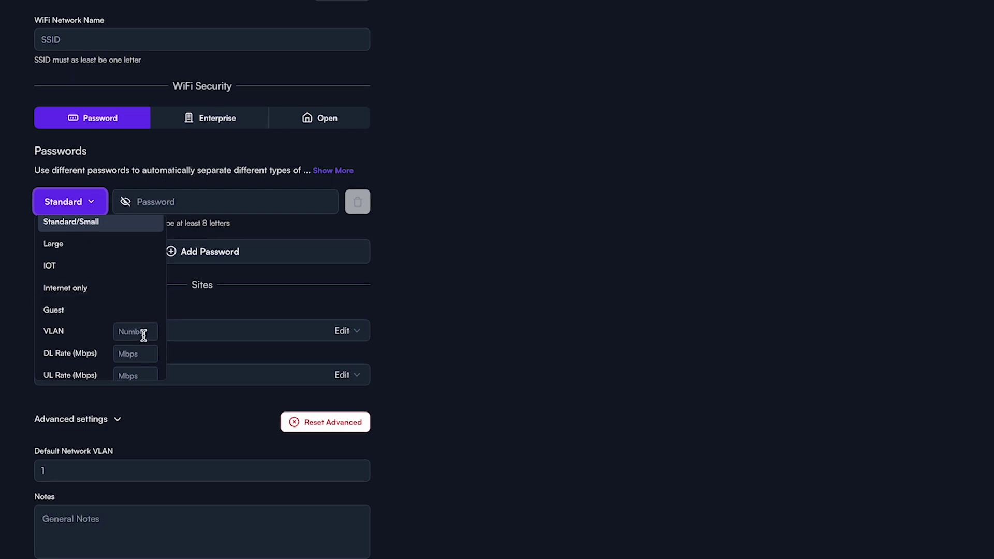
left_click(89, 179)
scroll(21, 441, "down", 1)
scroll(21, 441, "down", 3)
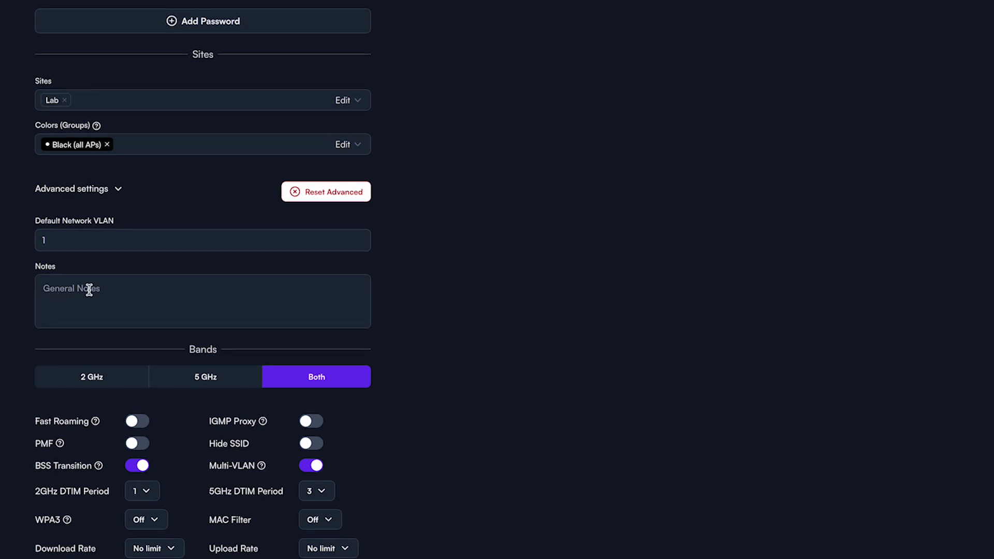
scroll(90, 290, "down", 3)
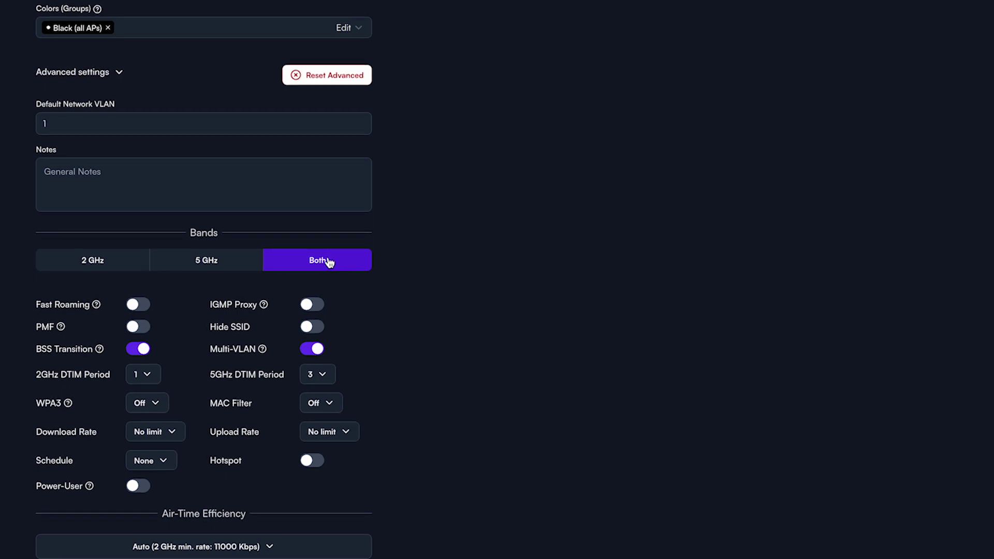
left_click(92, 265)
left_click(209, 264)
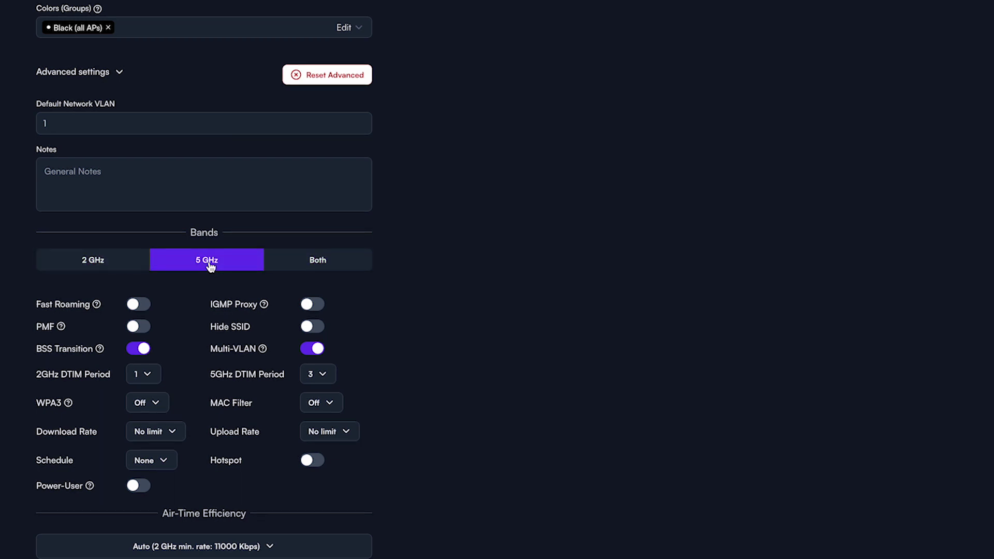
left_click(338, 265)
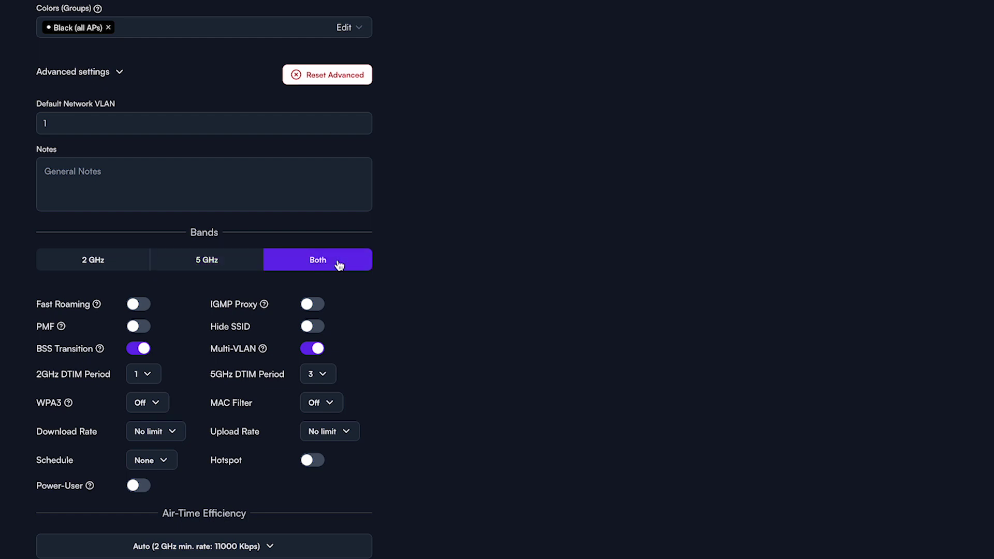
scroll(183, 296, "down", 1)
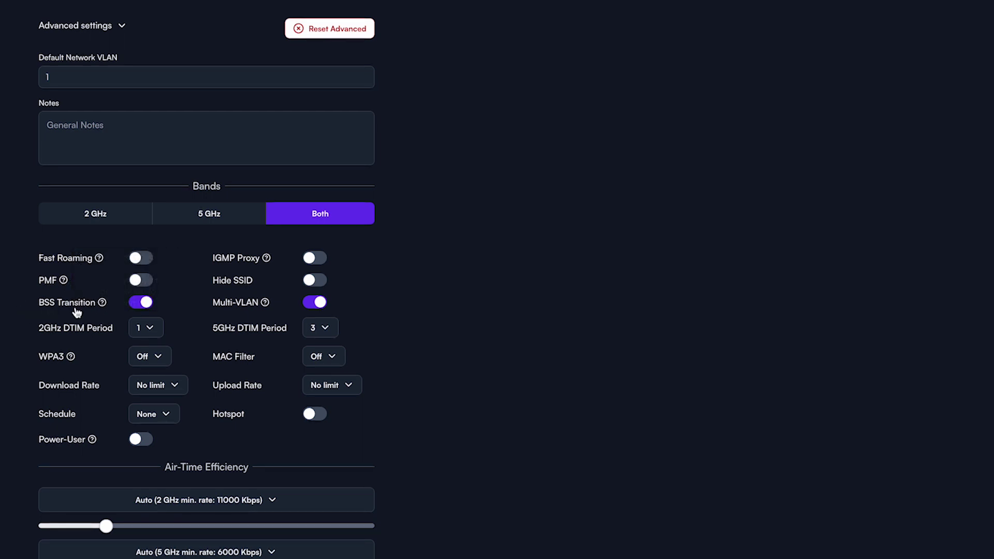
mouse_move(99, 349)
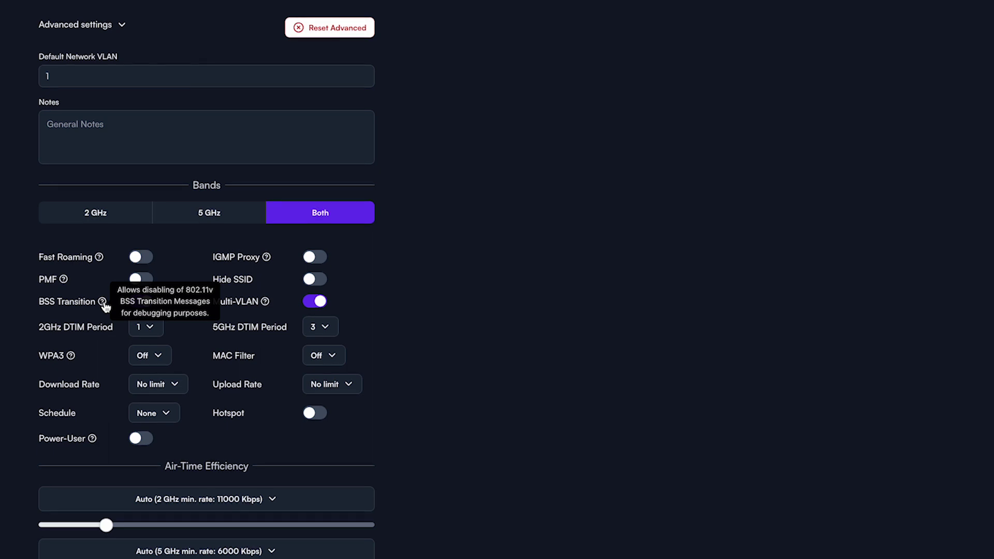
left_click(105, 307)
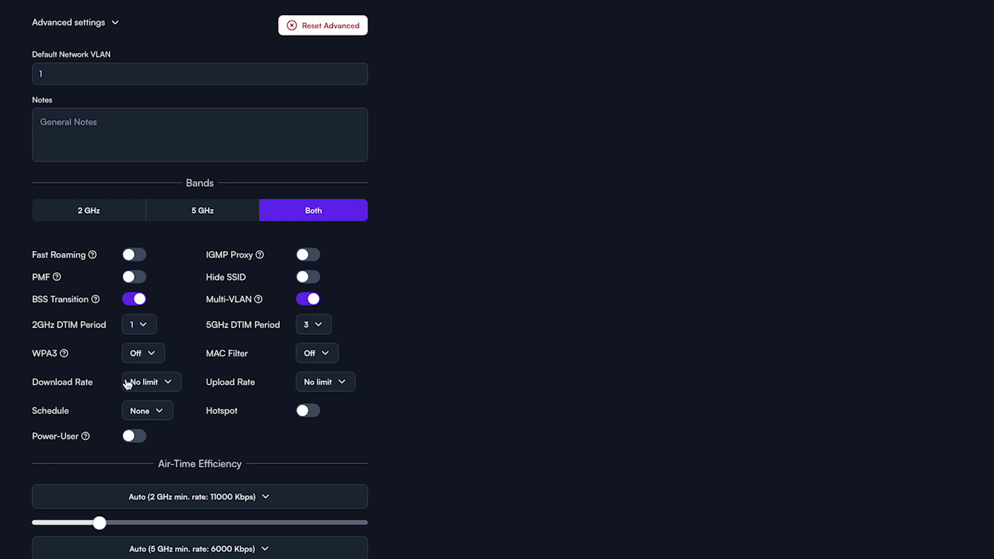
left_click(151, 383)
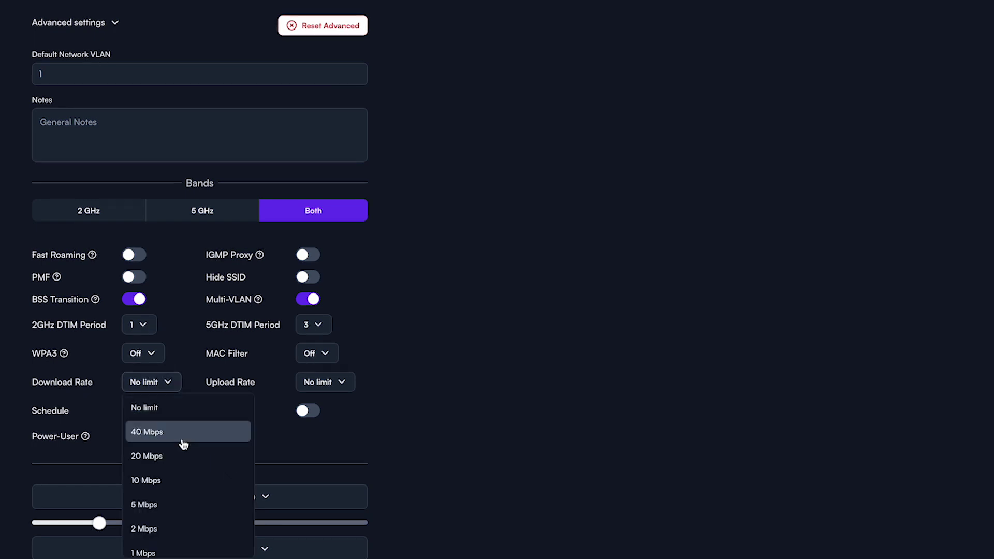
scroll(183, 444, "down", 2)
scroll(182, 444, "down", 1)
scroll(183, 444, "up", 2)
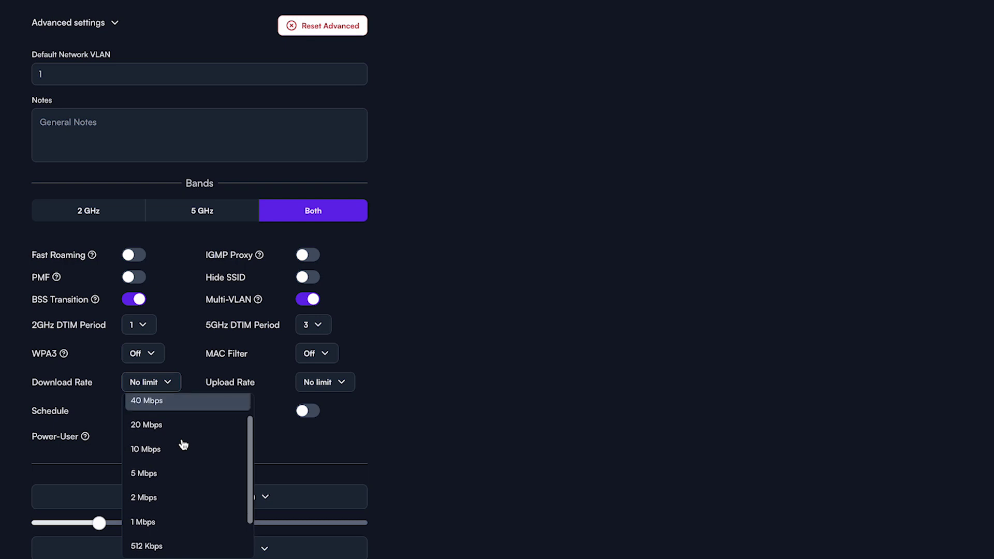
scroll(183, 444, "down", 2)
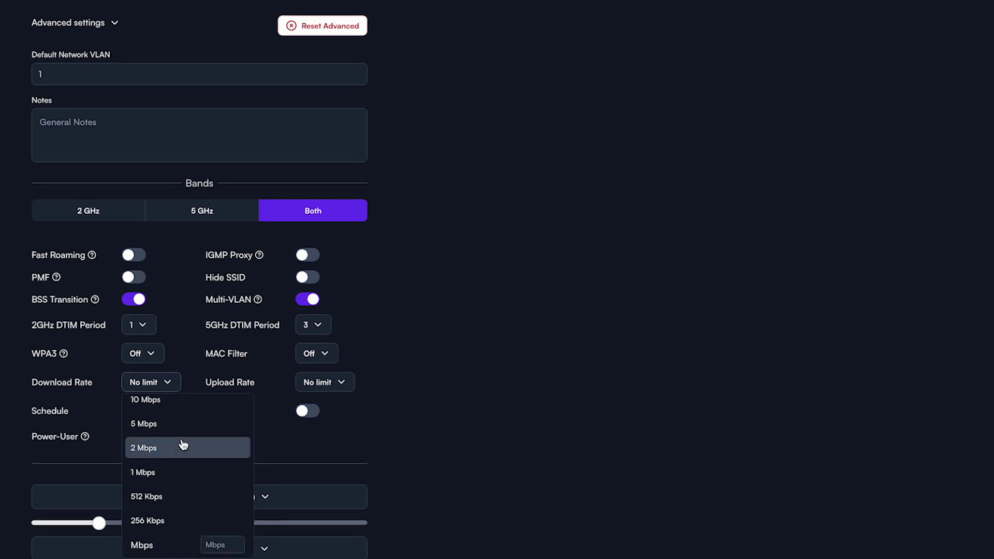
left_click(224, 545)
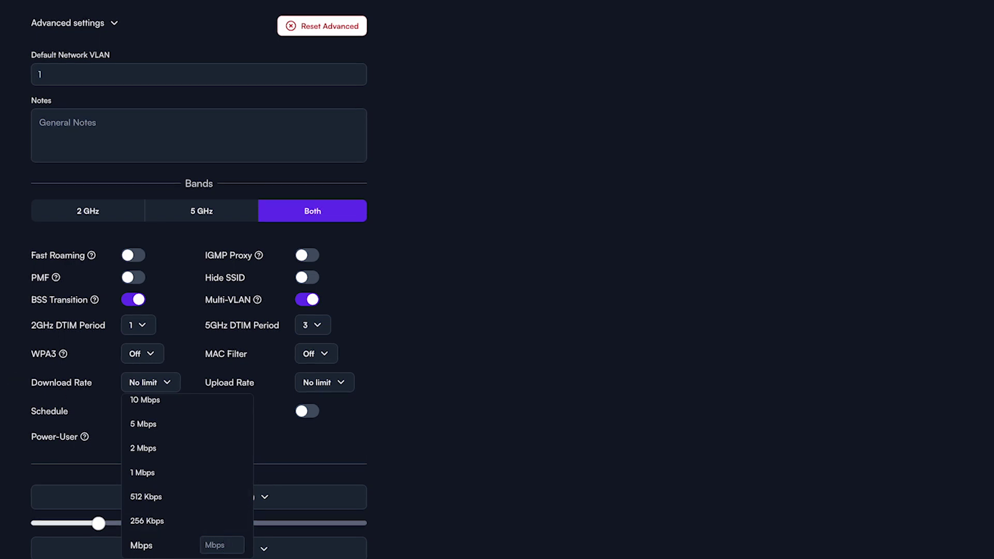
key("Escape")
scroll(30, 424, "down", 1)
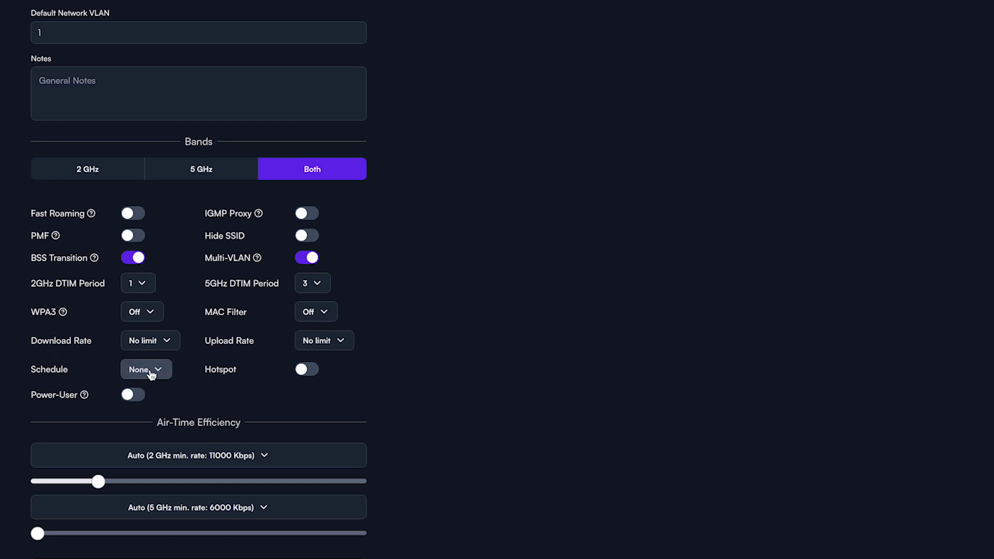
Turn on a weekly schedule with an 8:00–6:00 block Monday through Friday.
left_click(151, 372)
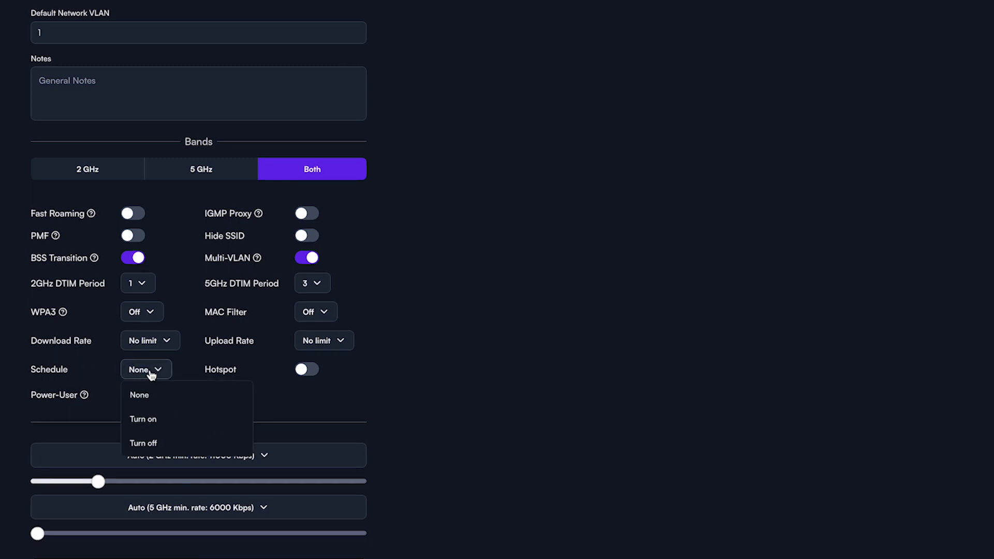
left_click(148, 425)
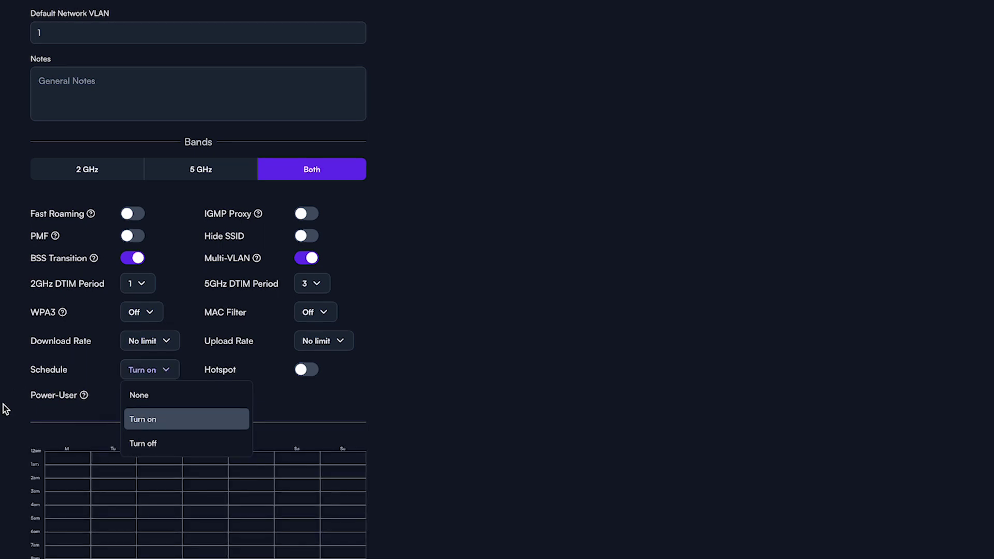
scroll(5, 409, "down", 3)
scroll(5, 409, "down", 2)
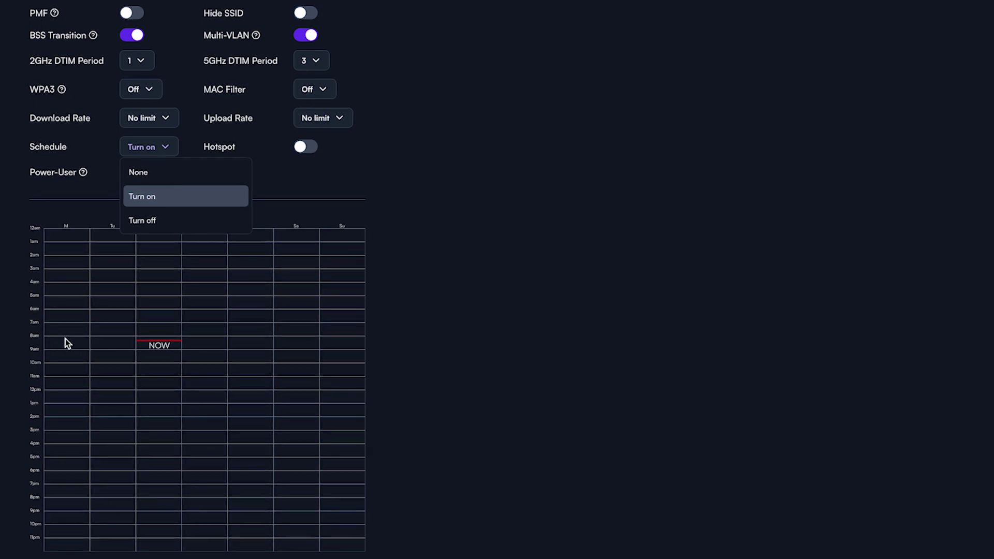
left_click_drag(65, 340, 193, 340)
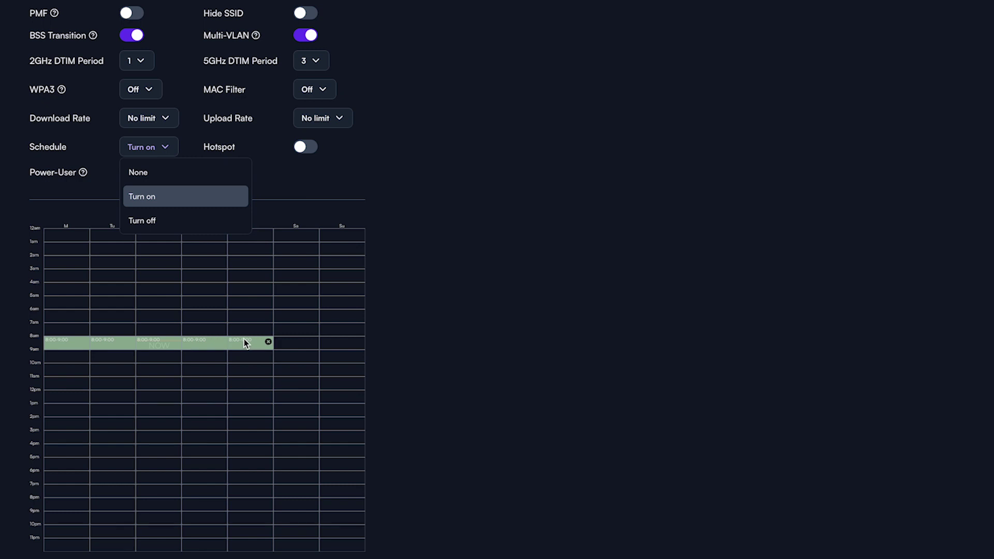
left_click_drag(244, 340, 243, 473)
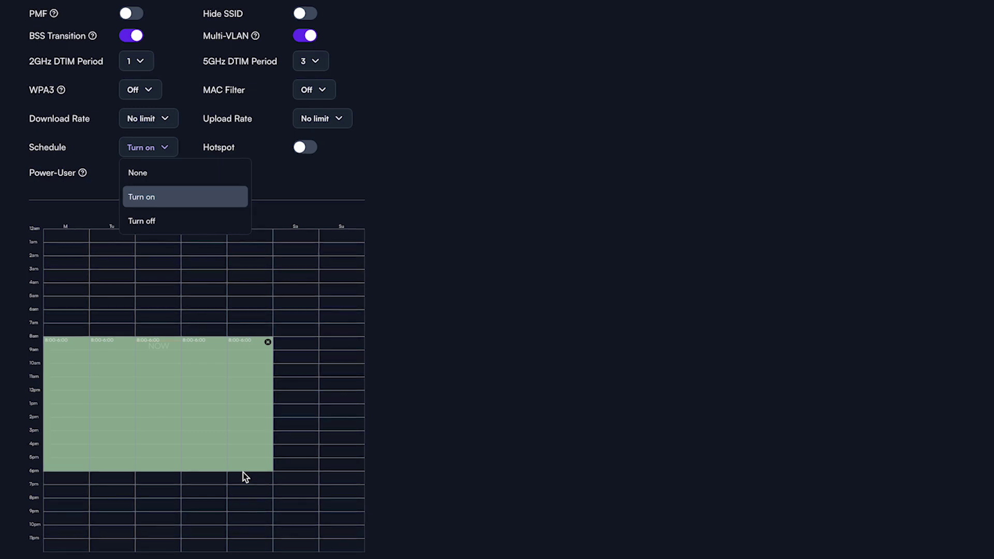
left_click(243, 472)
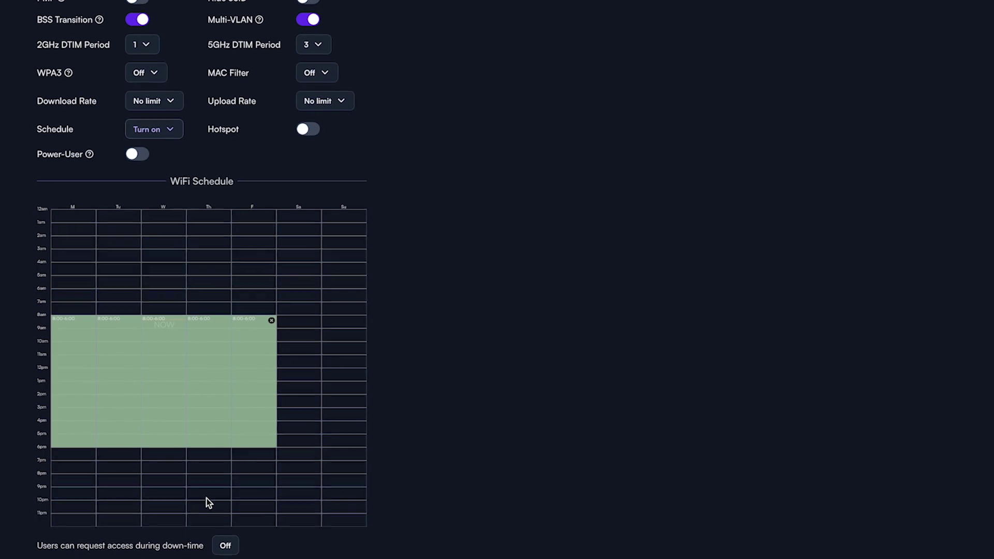
Turn down-time access requests On, switch the schedule to Turn off, then remove it.
left_click(230, 551)
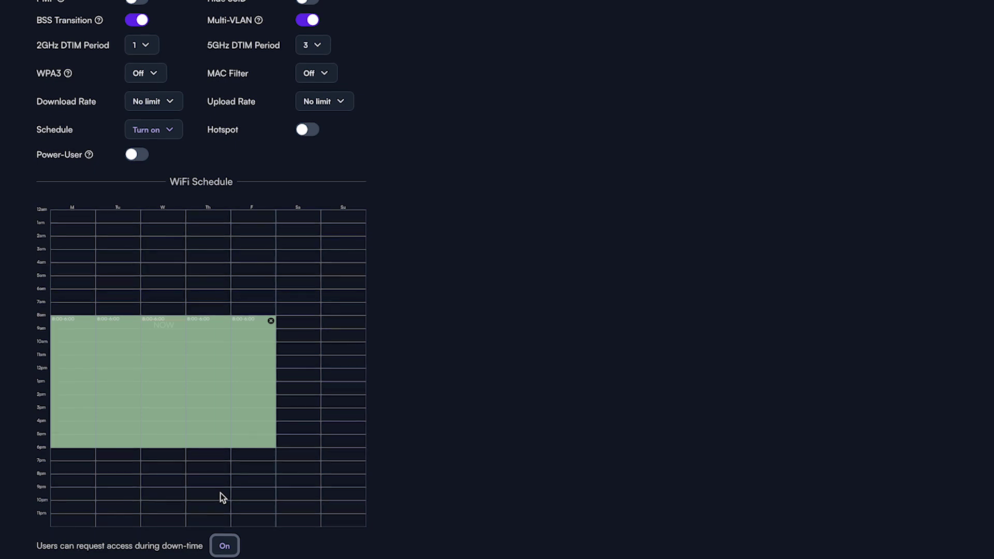
left_click(172, 131)
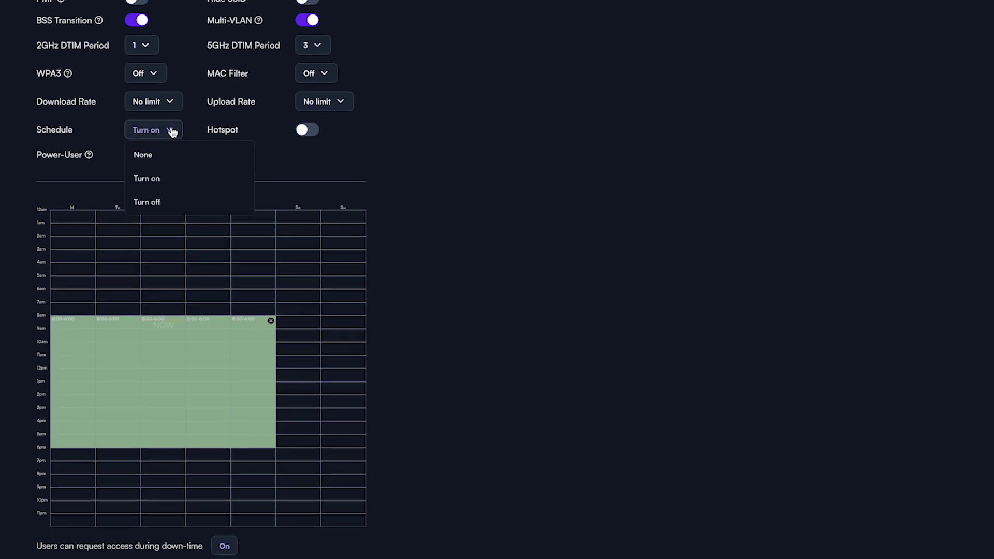
left_click(163, 204)
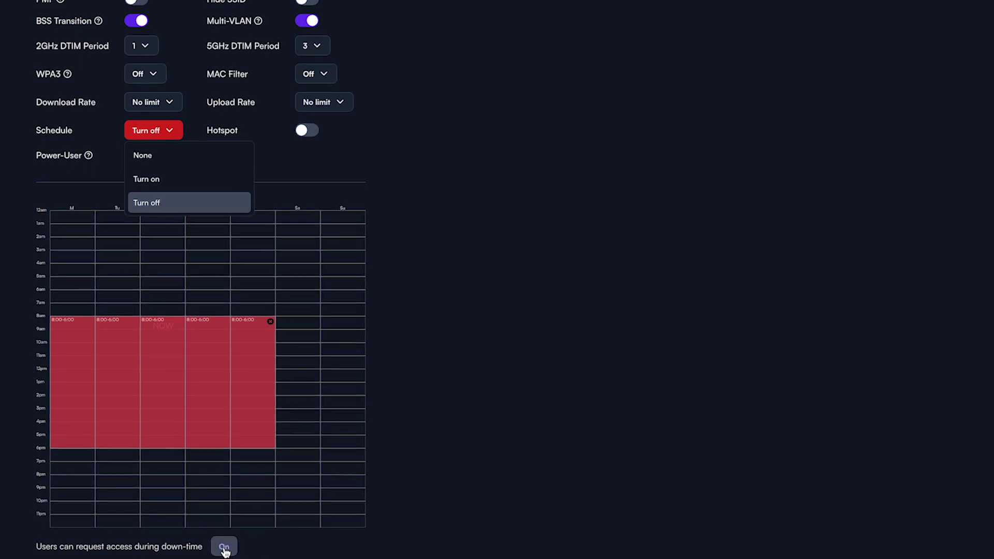
left_click(158, 155)
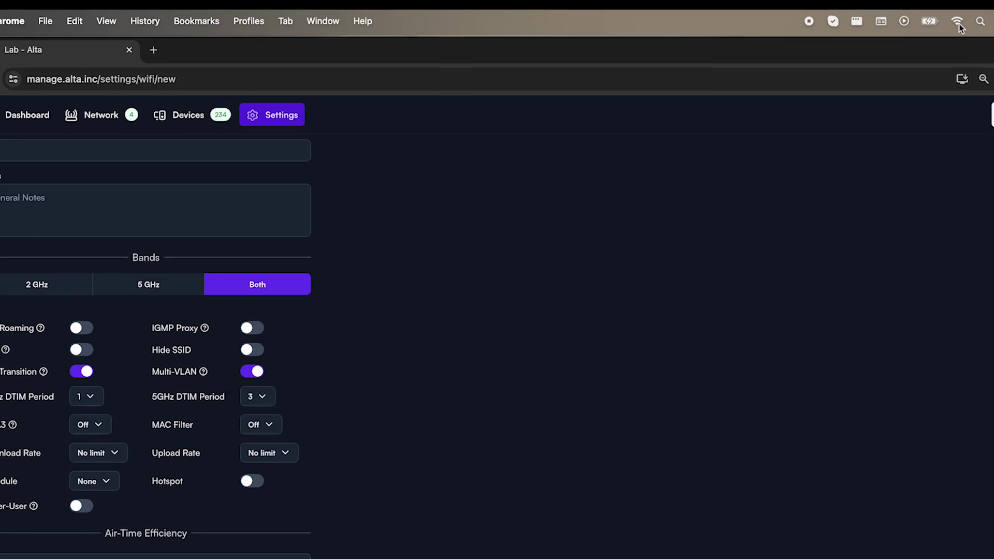
Open the computer's Wi-Fi network list from the system tray.
left_click(957, 21)
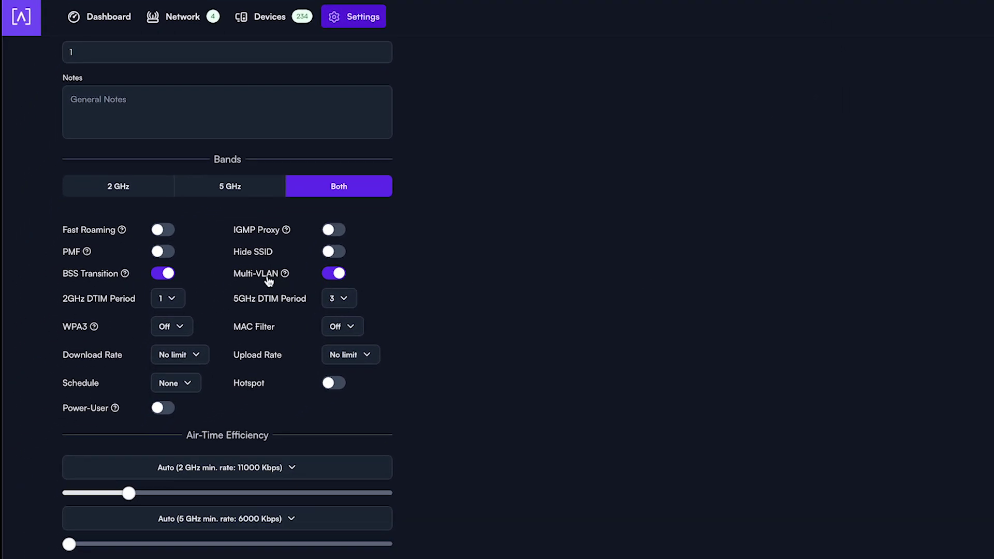
mouse_move(204, 371)
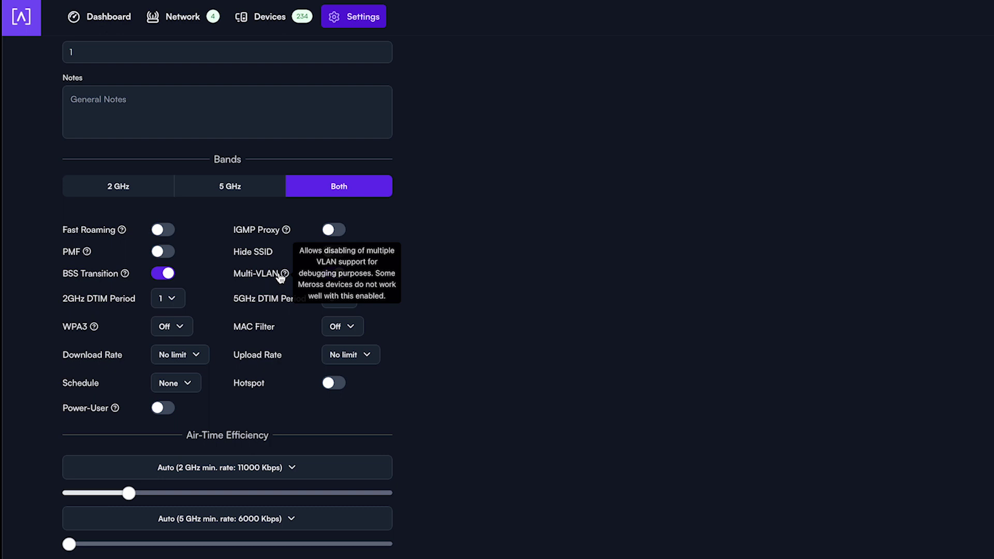
left_click(352, 326)
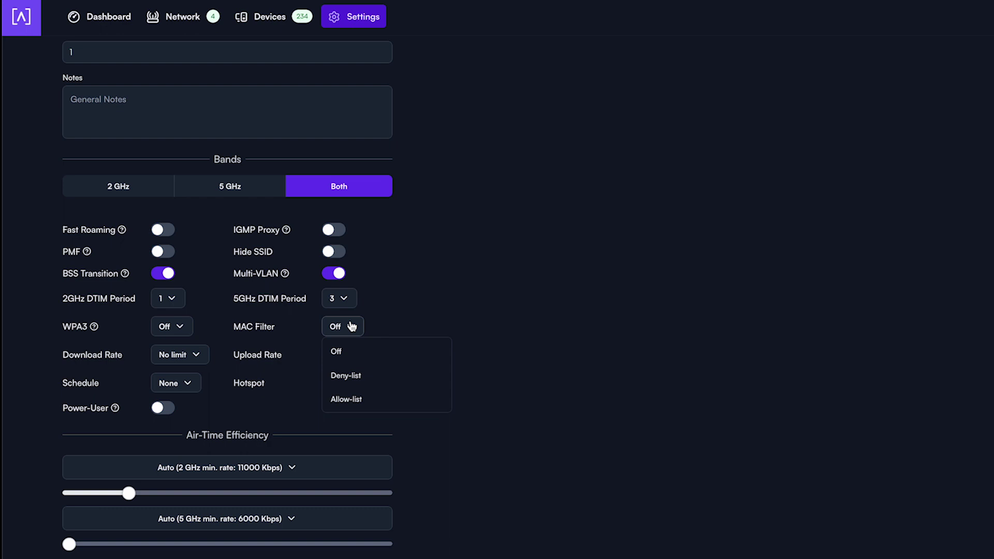
left_click(360, 402)
left_click(173, 465)
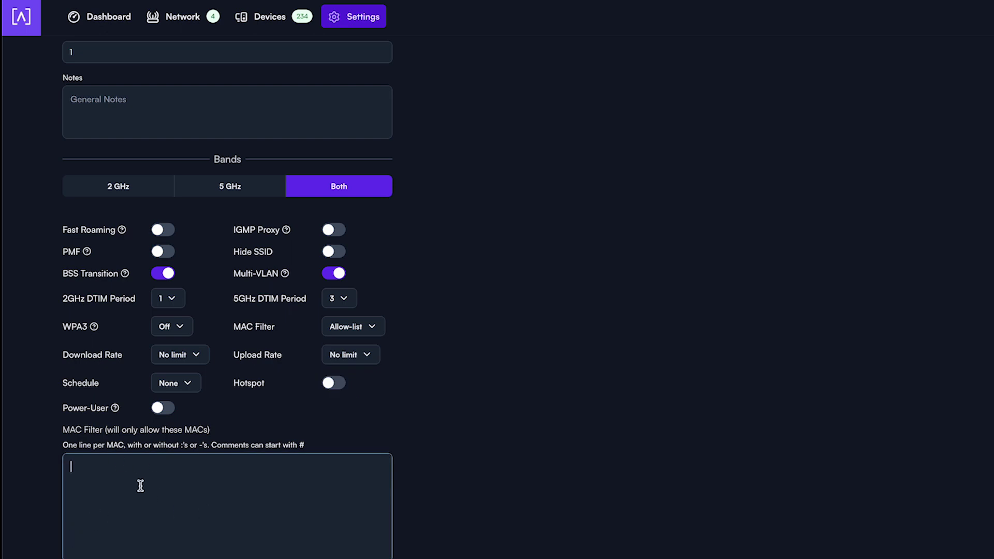
left_click(368, 323)
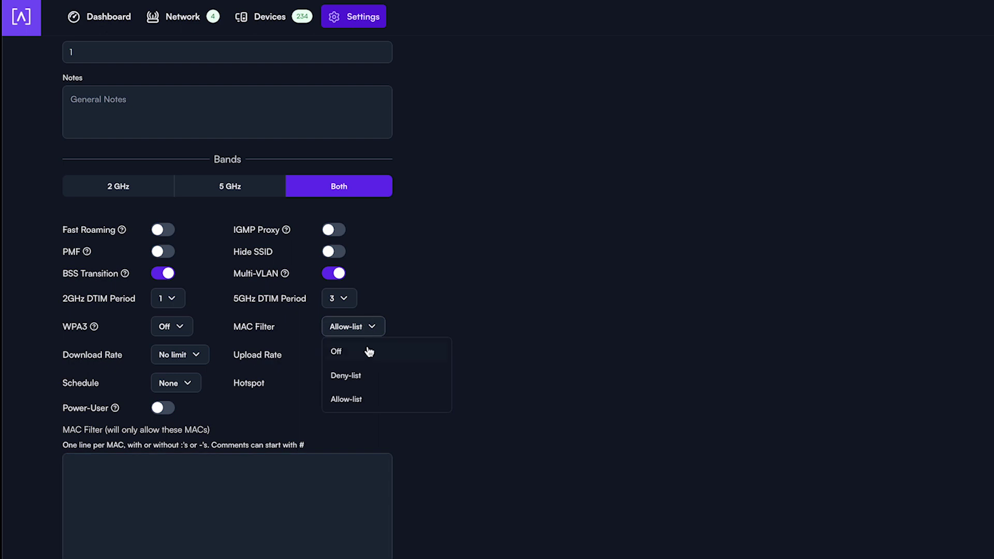
left_click(364, 378)
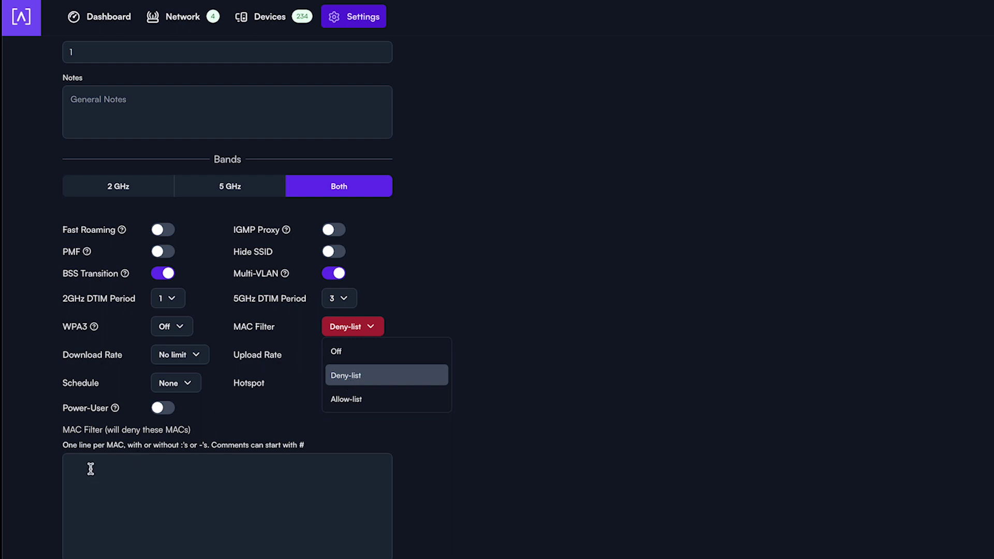
left_click(361, 353)
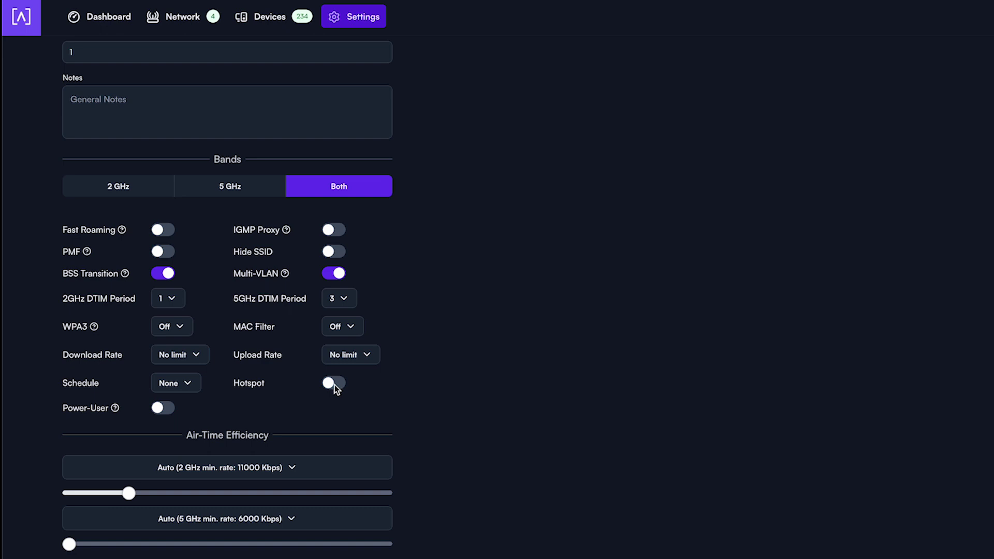
Turn on a Local hotspot and populate the default terms of service.
left_click(335, 384)
scroll(385, 407, "down", 2)
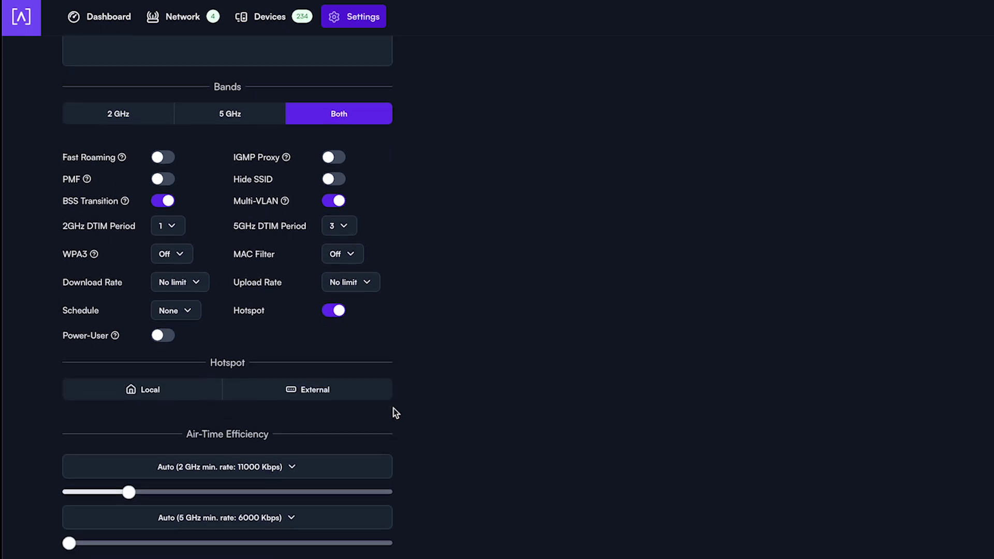
left_click(191, 394)
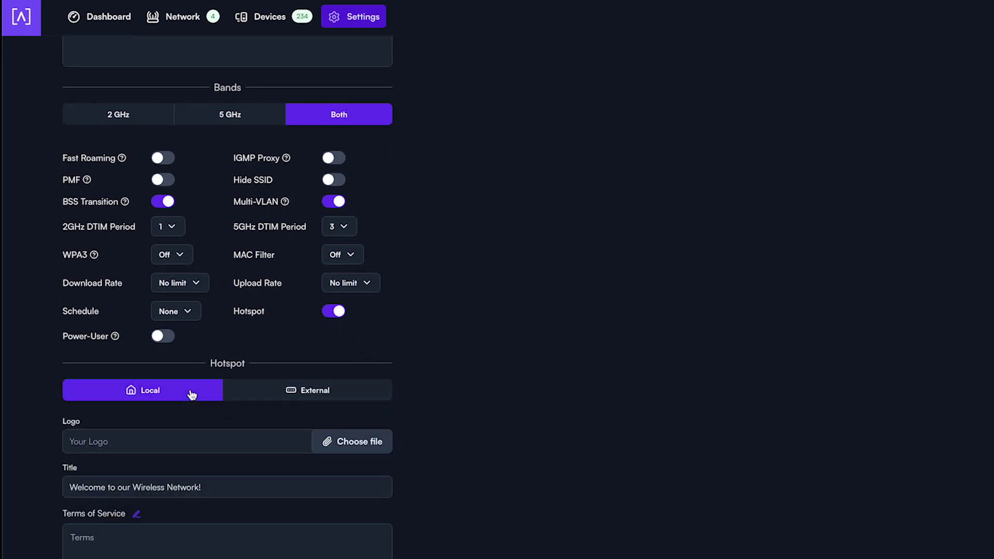
scroll(367, 394, "down", 5)
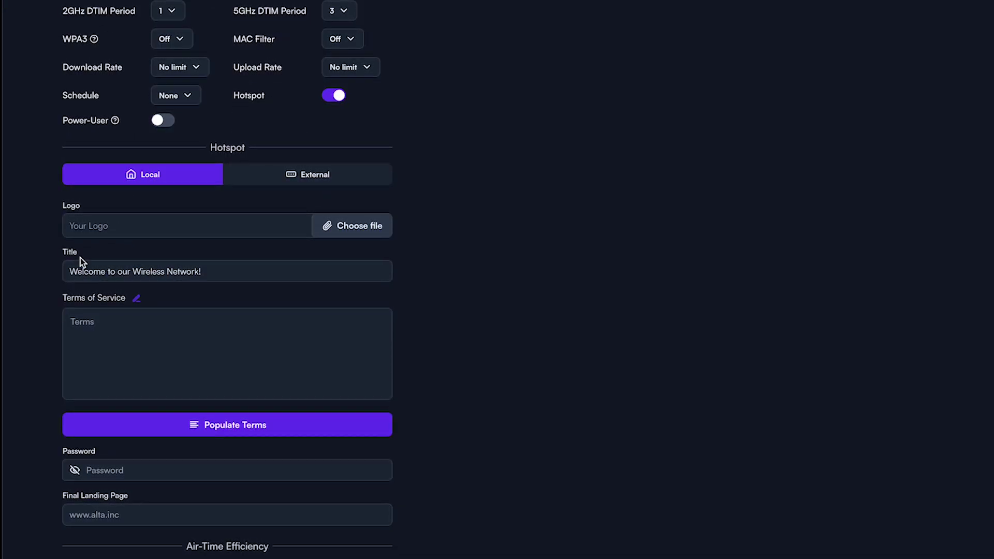
left_click(124, 316)
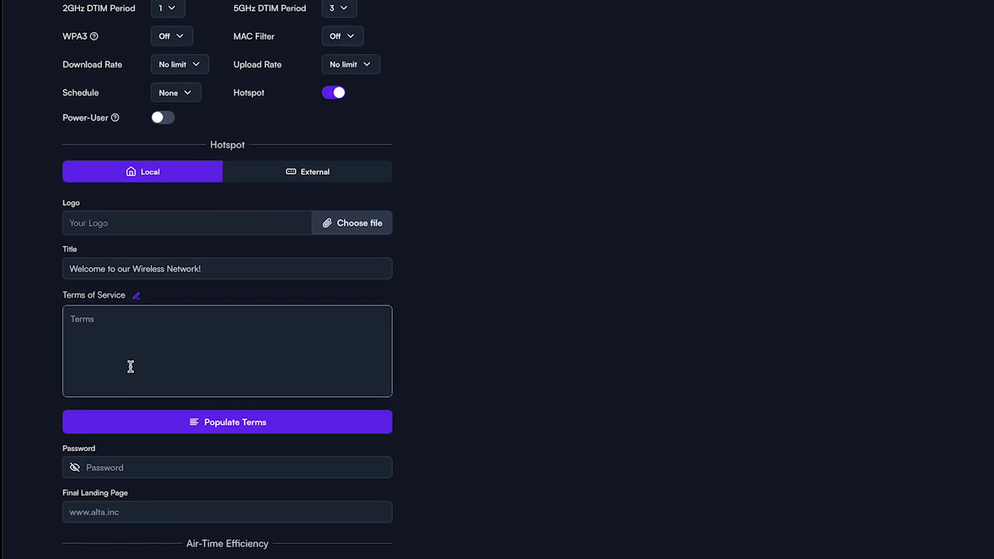
left_click(224, 422)
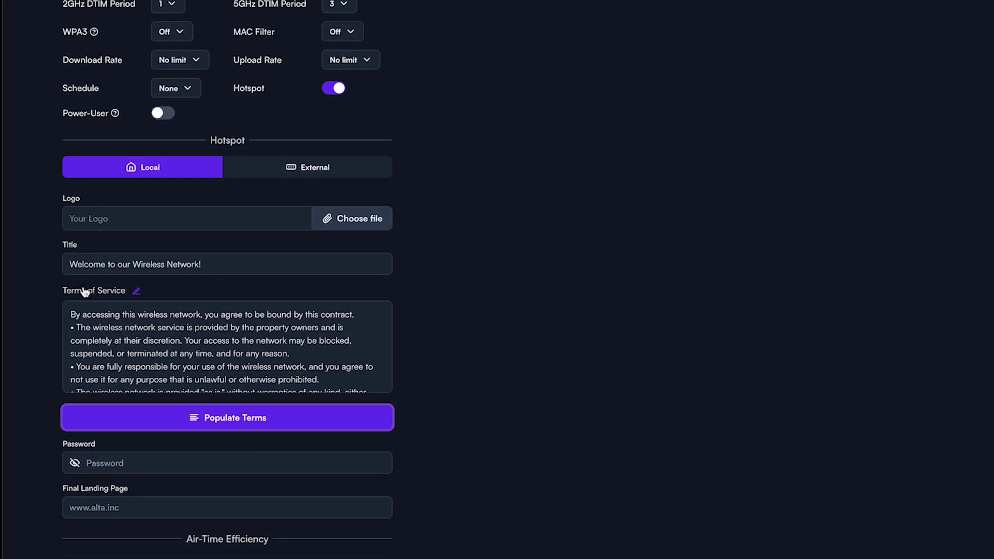
Check the terms heading, password and landing page fields, then switch the hotspot to External.
left_click(136, 291)
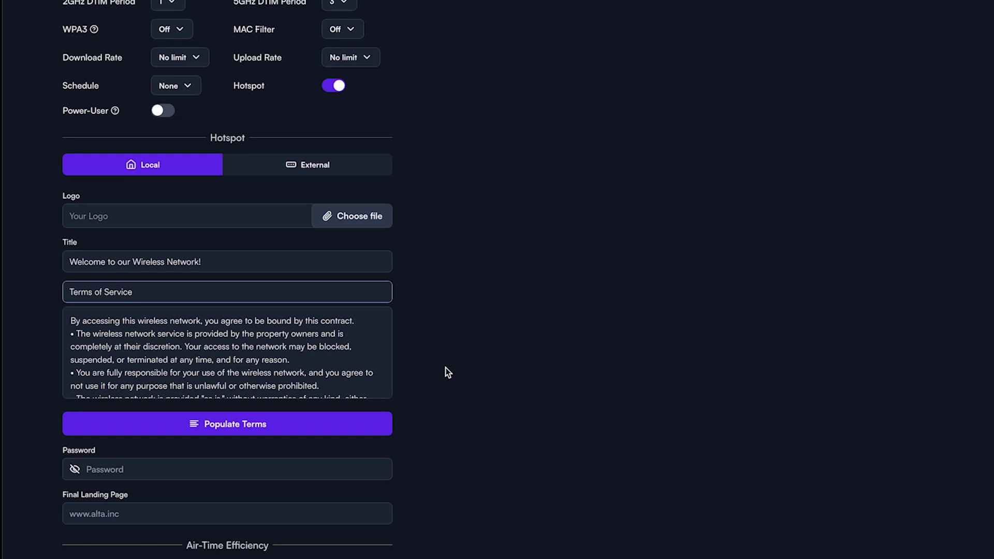
left_click(464, 344)
scroll(290, 331, "down", 5)
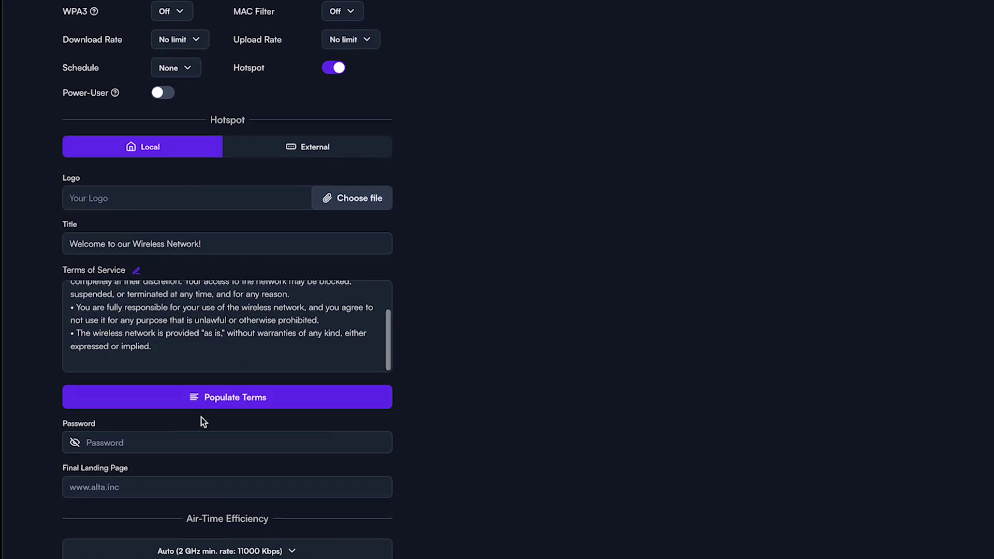
left_click(156, 441)
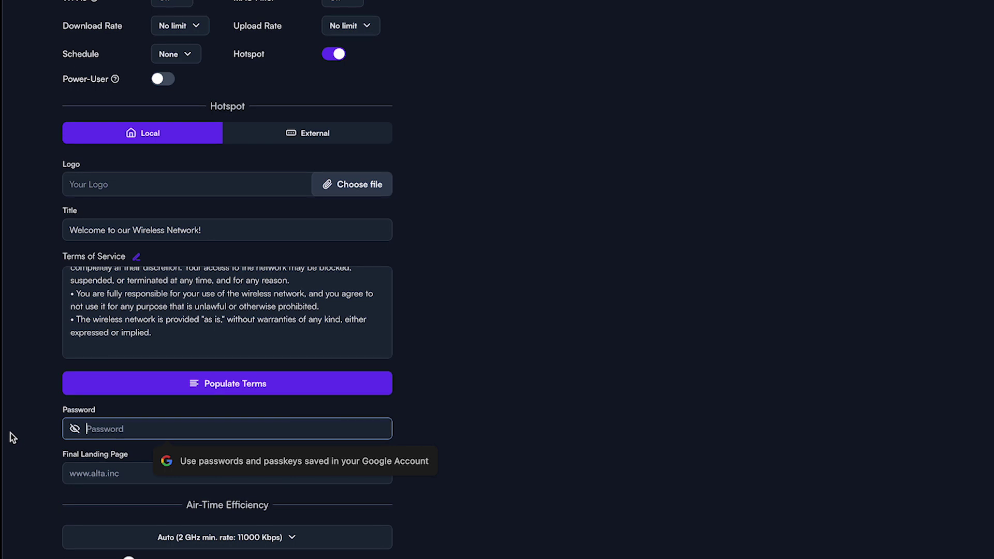
left_click(130, 475)
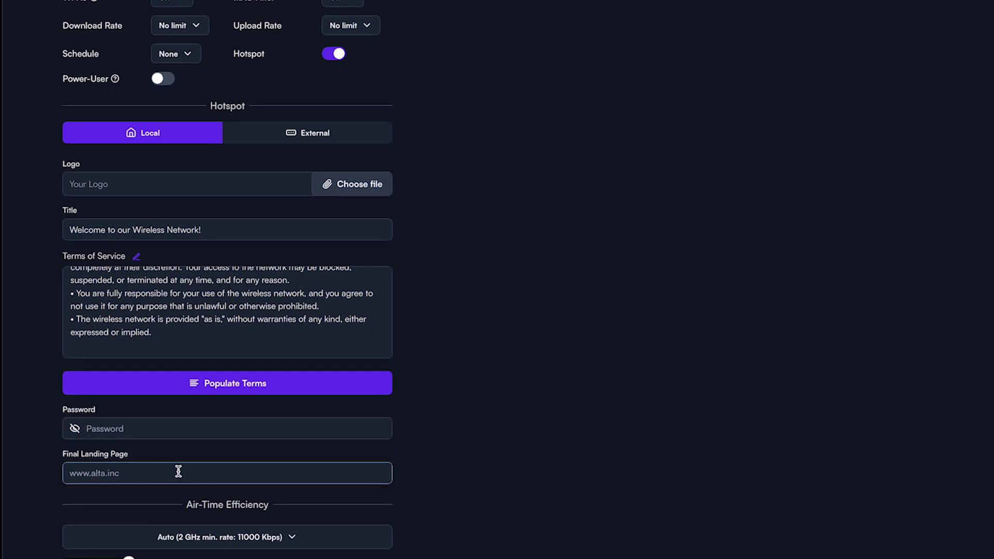
scroll(178, 471, "up", 1)
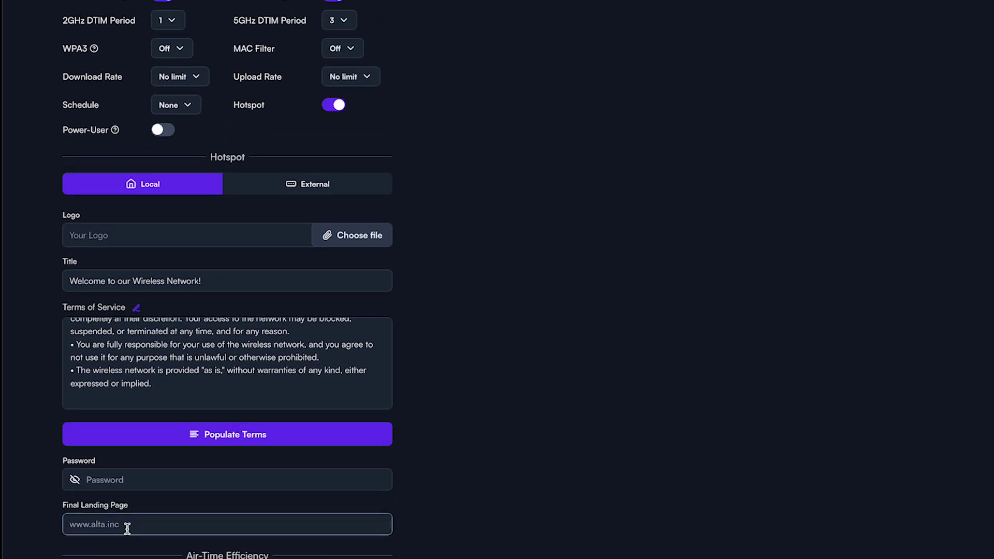
left_click(336, 187)
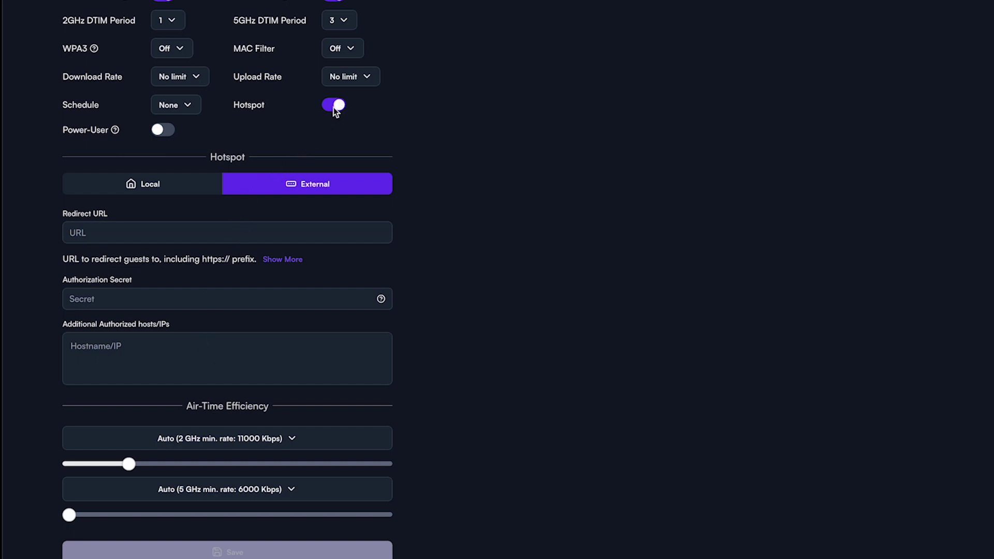
Switch the hotspot off and return to the Advanced settings heading.
left_click(336, 106)
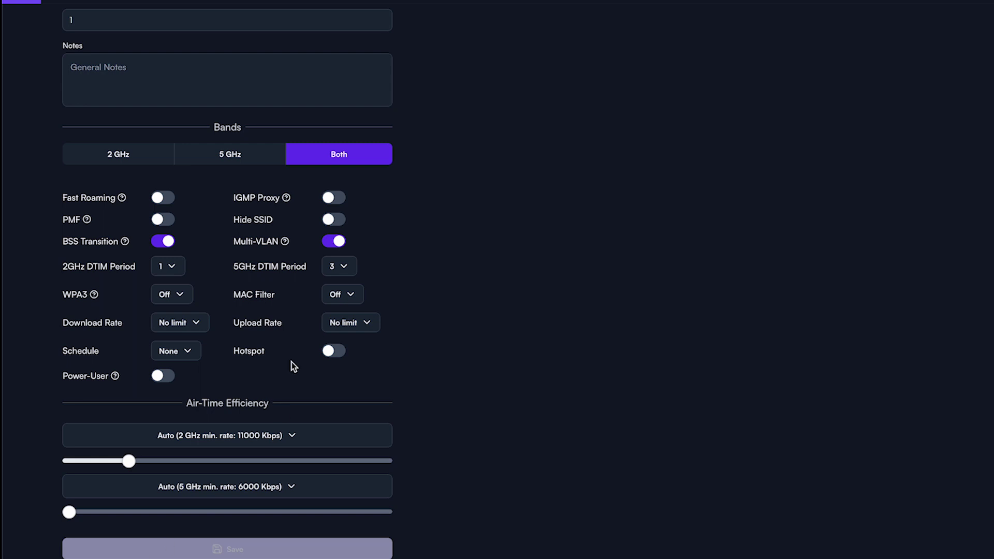
scroll(291, 362, "up", 3)
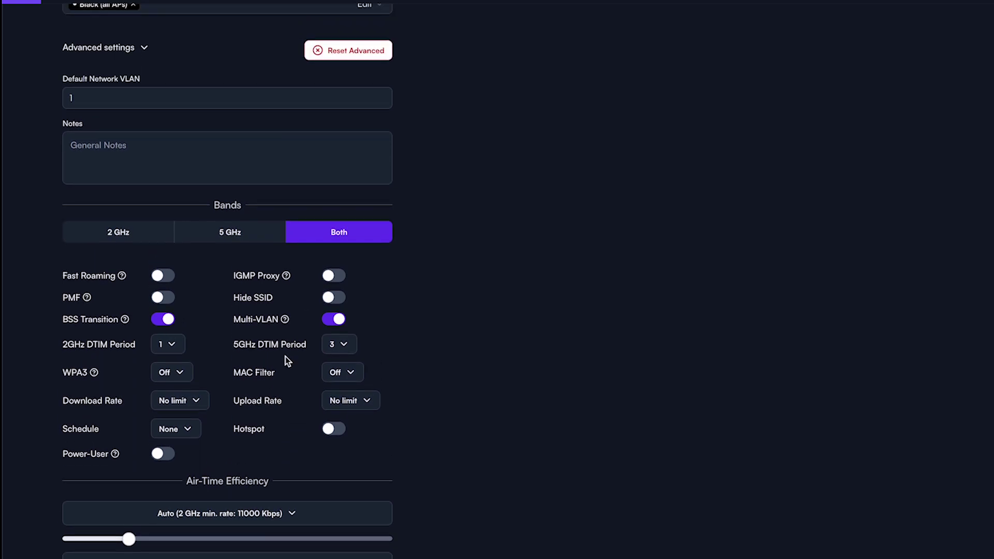